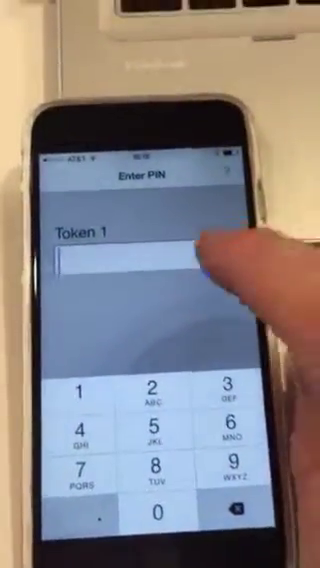
left_click(210, 258)
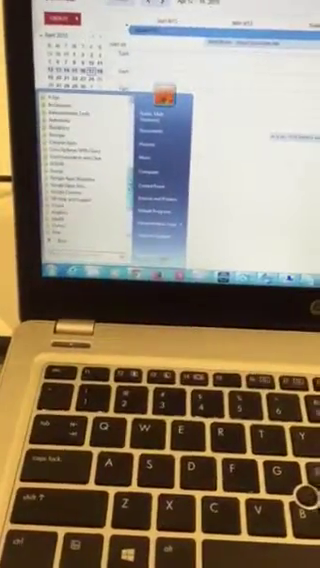
Launch VPN Client from the Cisco Systems VPN Client Start menu folder
left_click(70, 148)
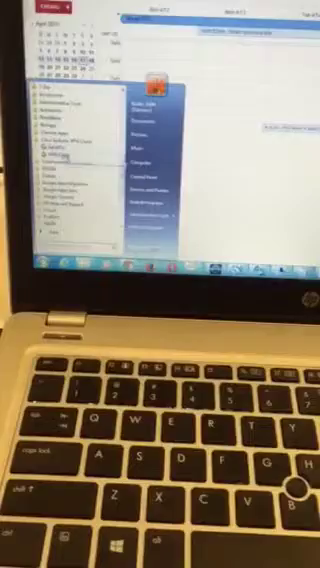
left_click(57, 156)
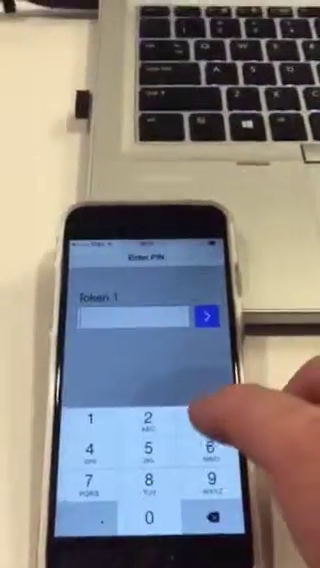
type("23")
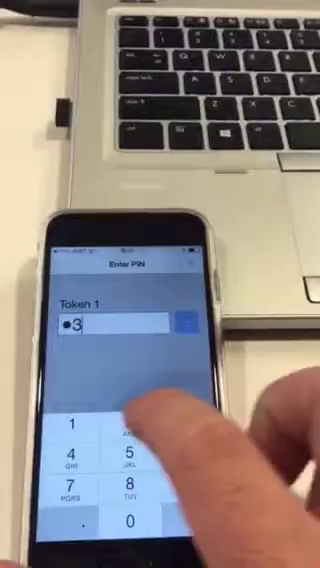
type("51")
left_click(163, 323)
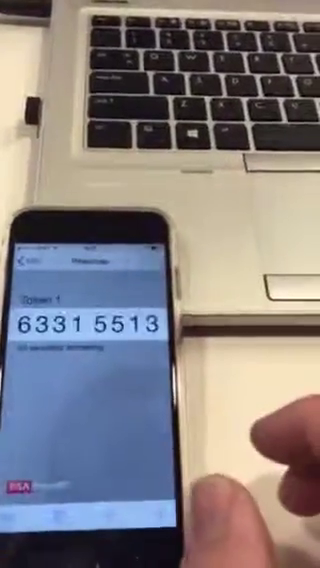